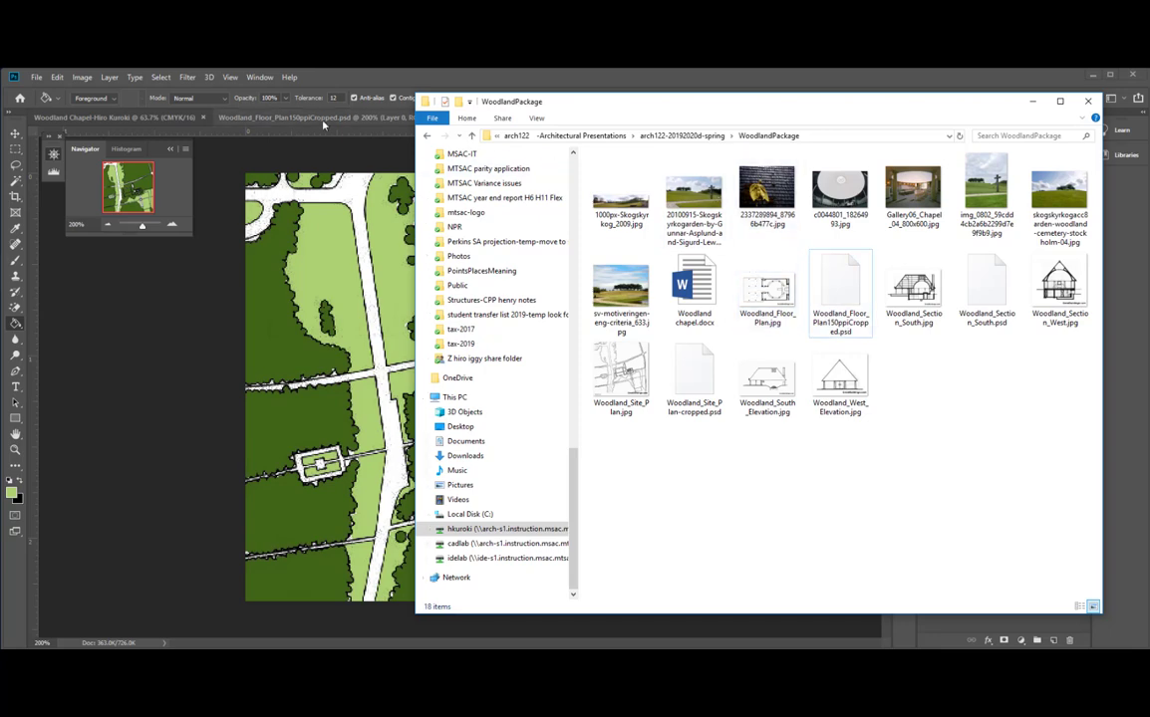
{"action": "left_click", "coordinate": [35, 77]}
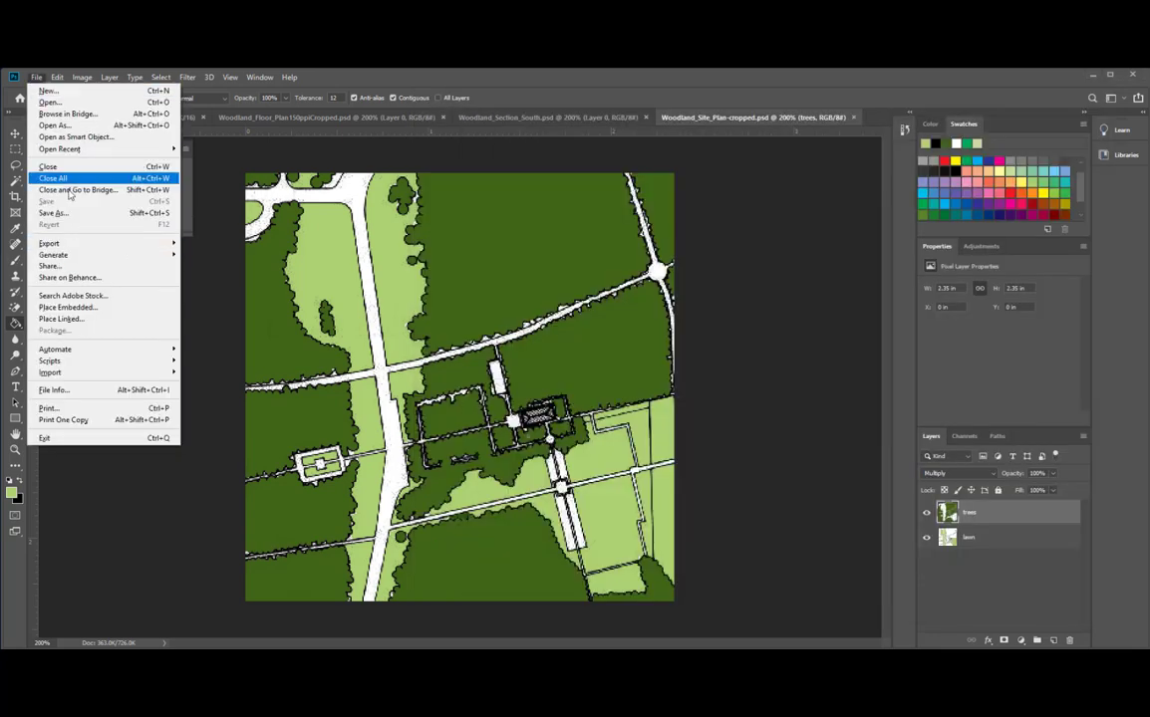
{"action": "left_click", "coordinate": [52, 102]}
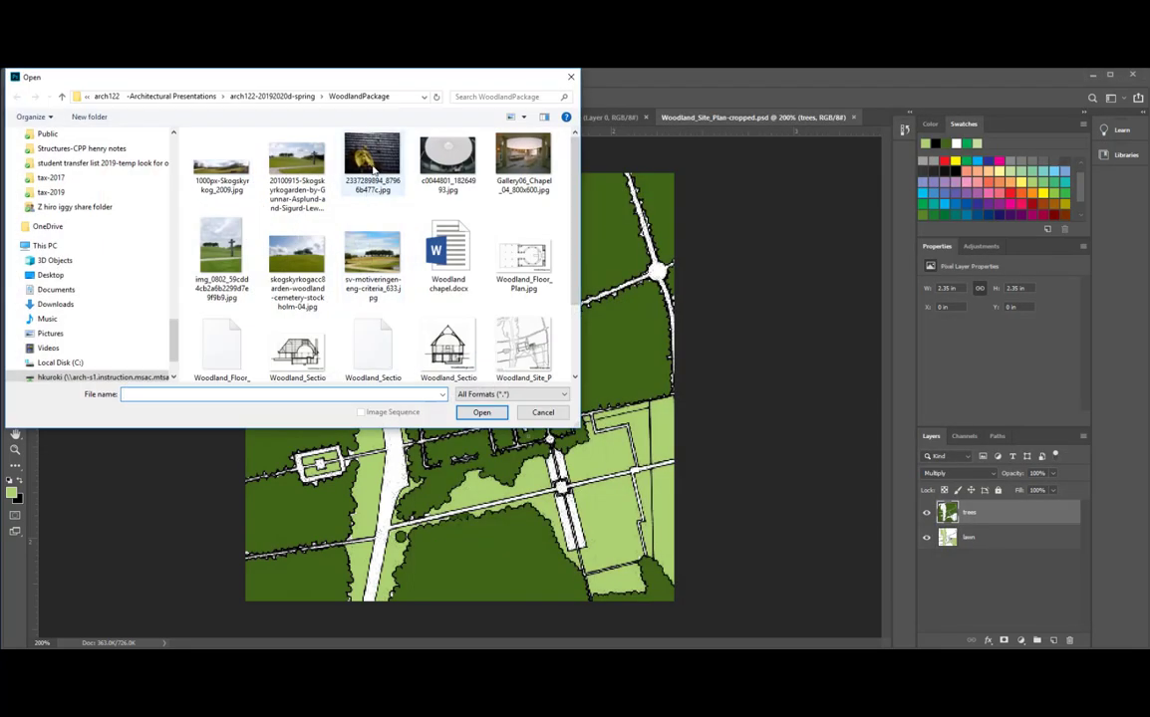
{"action": "left_click", "coordinate": [373, 167]}
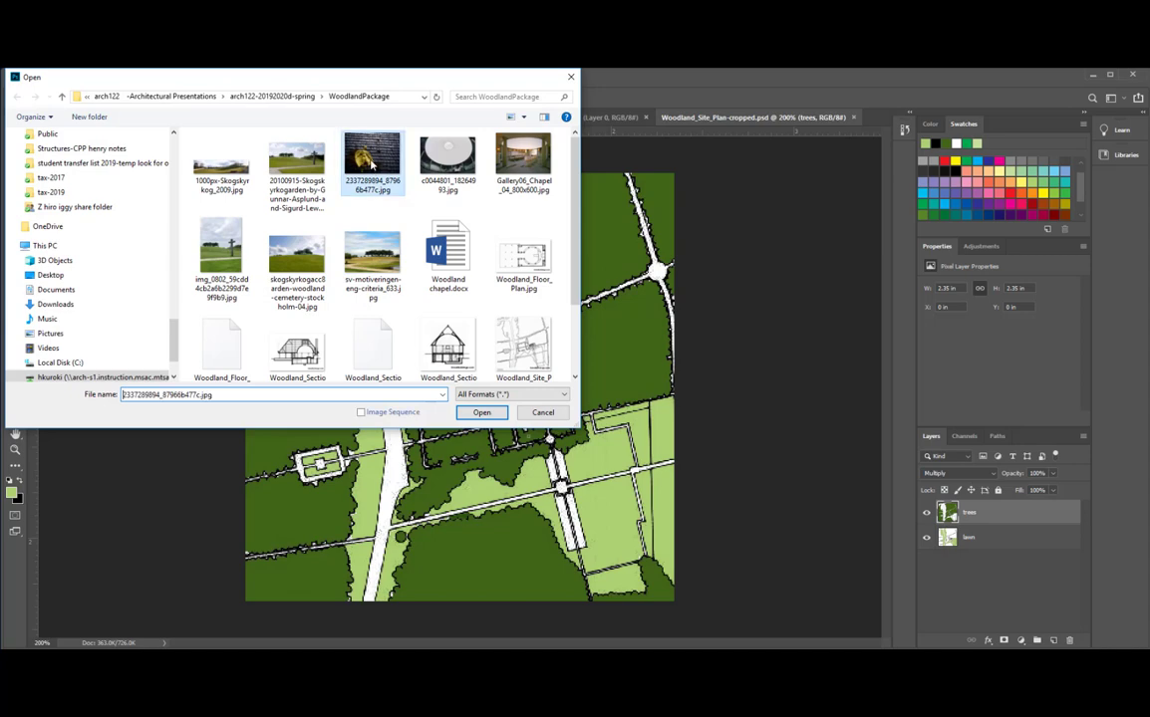
{"action": "left_click", "coordinate": [482, 412]}
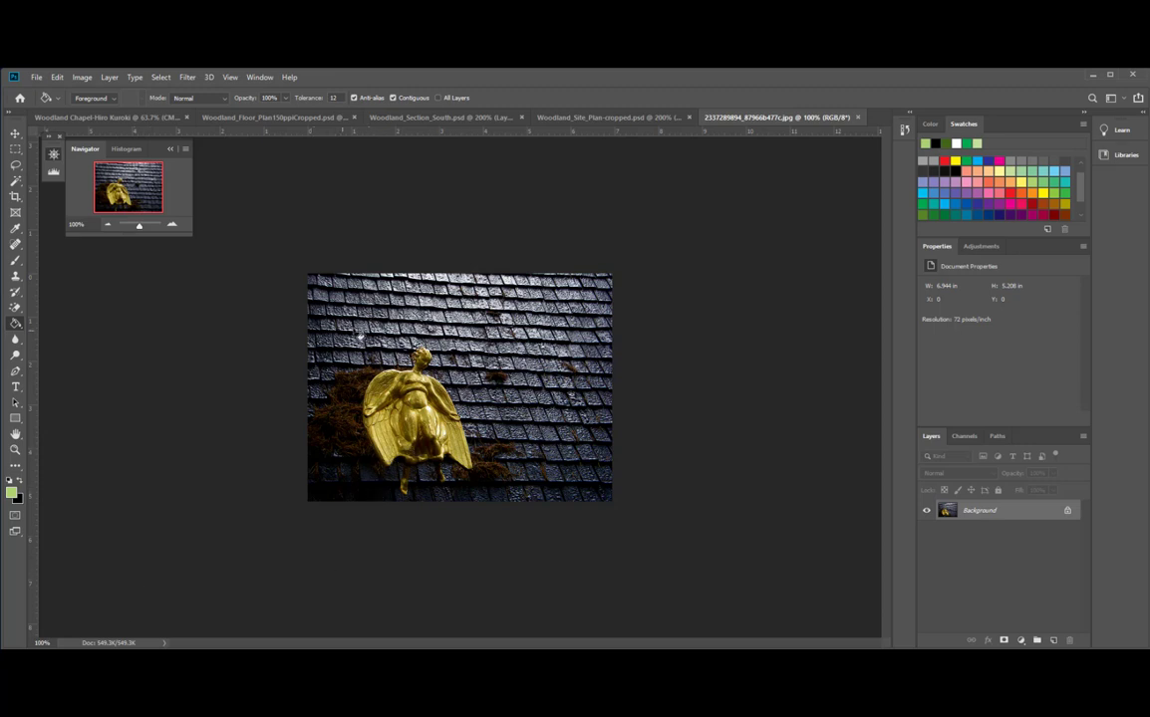
Apply Auto Tone, Auto Contrast and Auto Color to the angel photo in turn.
{"action": "left_click", "coordinate": [84, 78]}
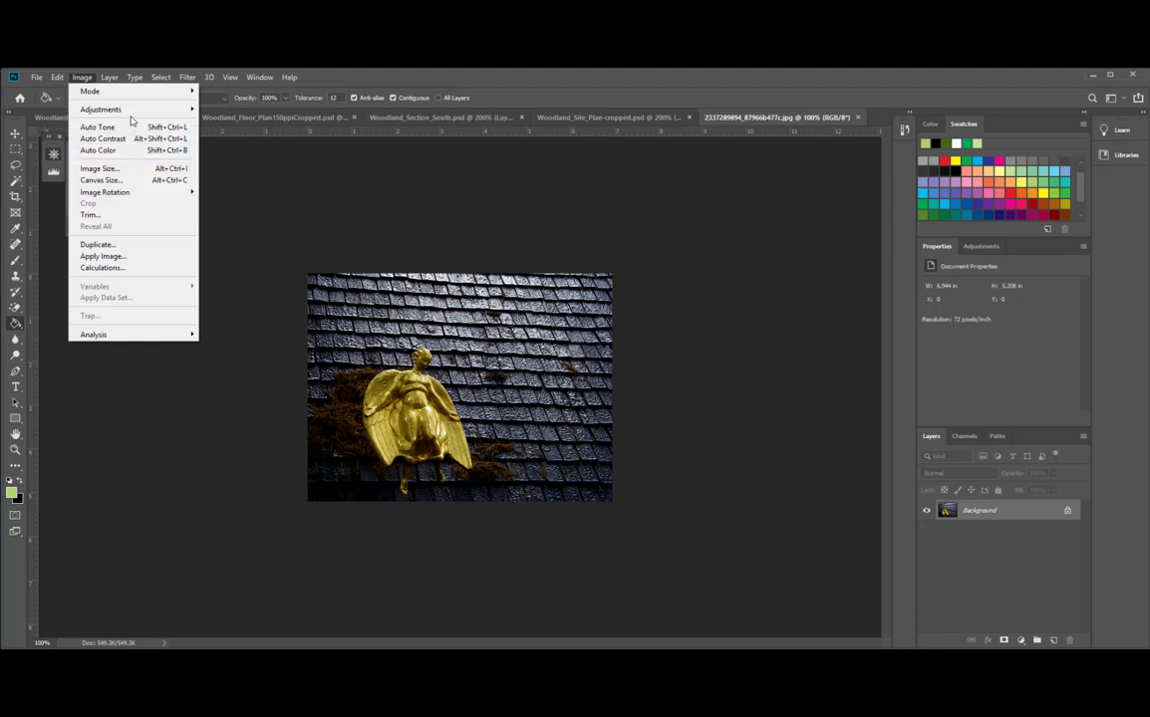
{"action": "mouse_move", "coordinate": [130, 118]}
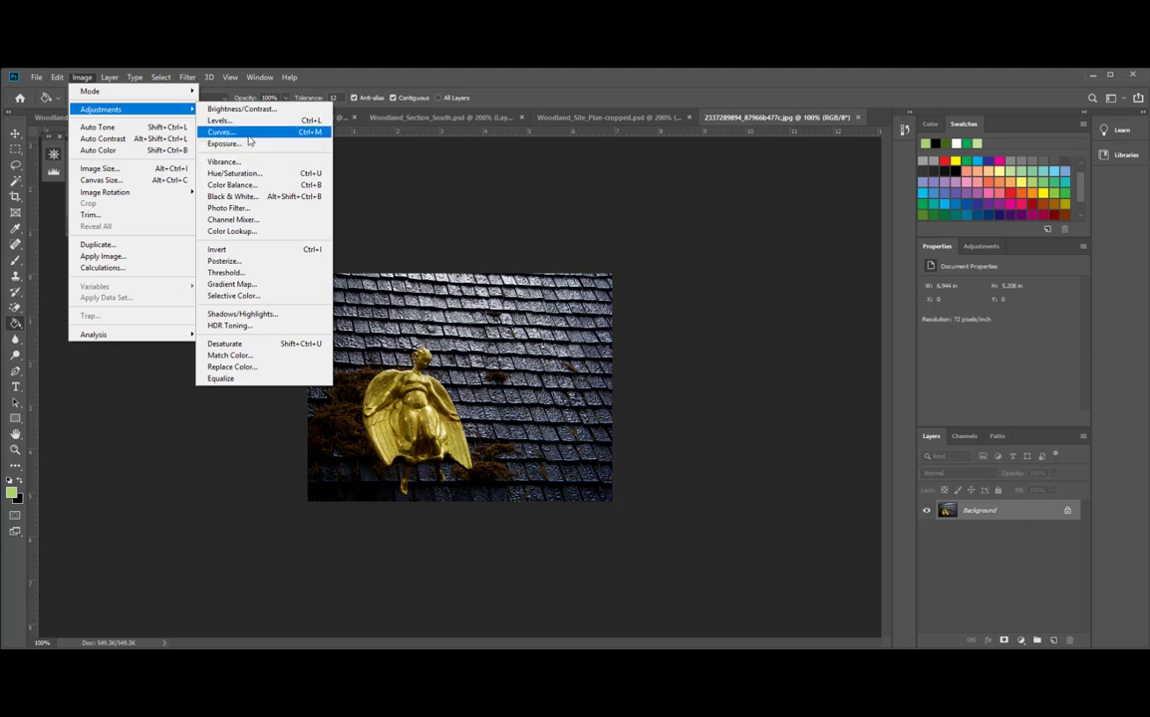
{"action": "left_click", "coordinate": [114, 129]}
{"action": "left_click", "coordinate": [81, 77]}
{"action": "left_click", "coordinate": [110, 131]}
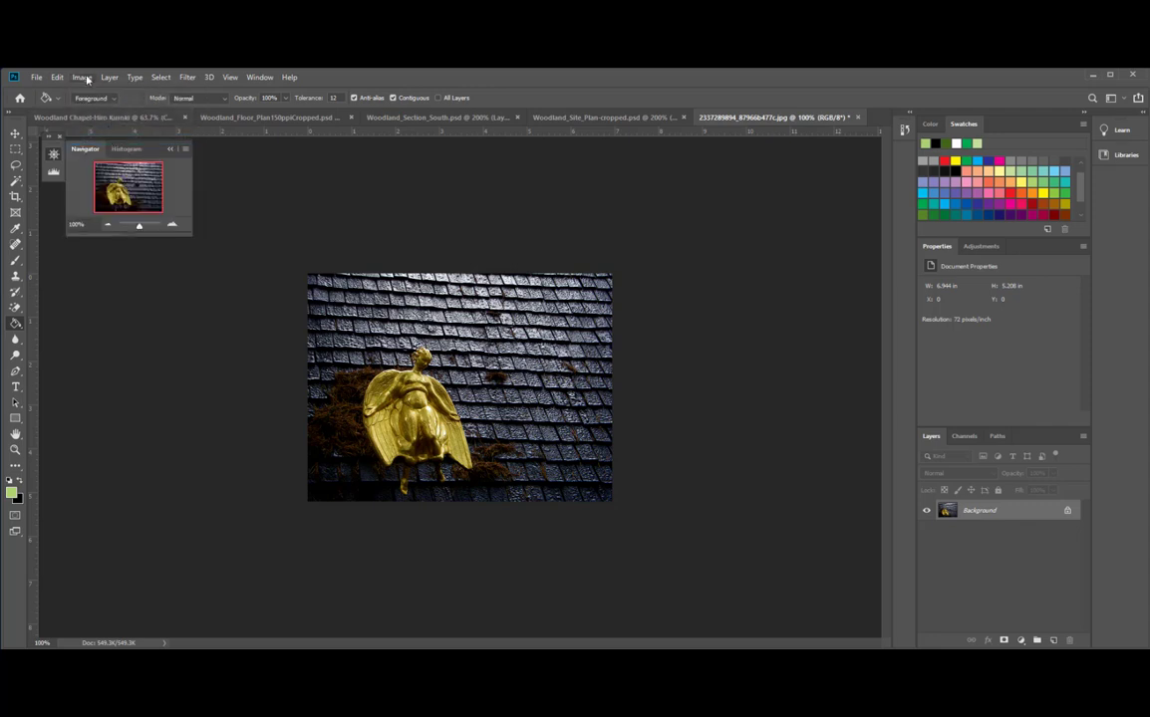
{"action": "left_click", "coordinate": [84, 78]}
{"action": "left_click", "coordinate": [110, 146]}
{"action": "left_click", "coordinate": [82, 76]}
{"action": "mouse_move", "coordinate": [140, 109]}
{"action": "left_click", "coordinate": [243, 123]}
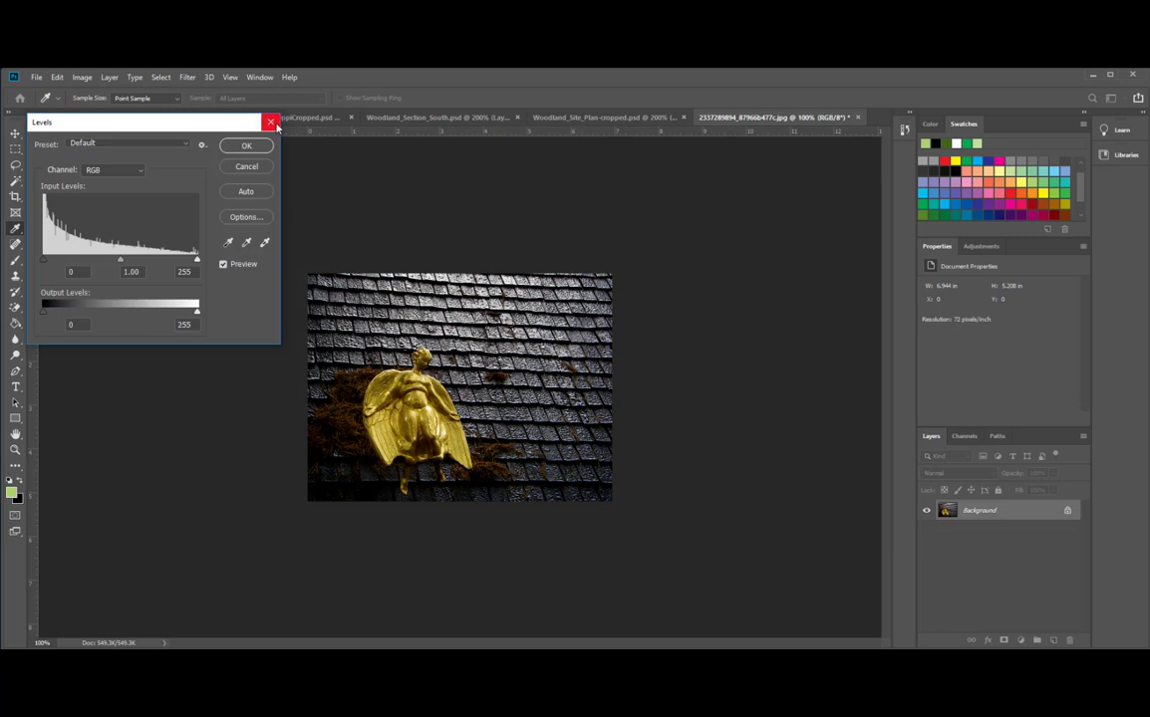
{"action": "left_click", "coordinate": [270, 122]}
{"action": "left_click", "coordinate": [110, 76]}
{"action": "mouse_move", "coordinate": [82, 76]}
{"action": "mouse_move", "coordinate": [92, 108]}
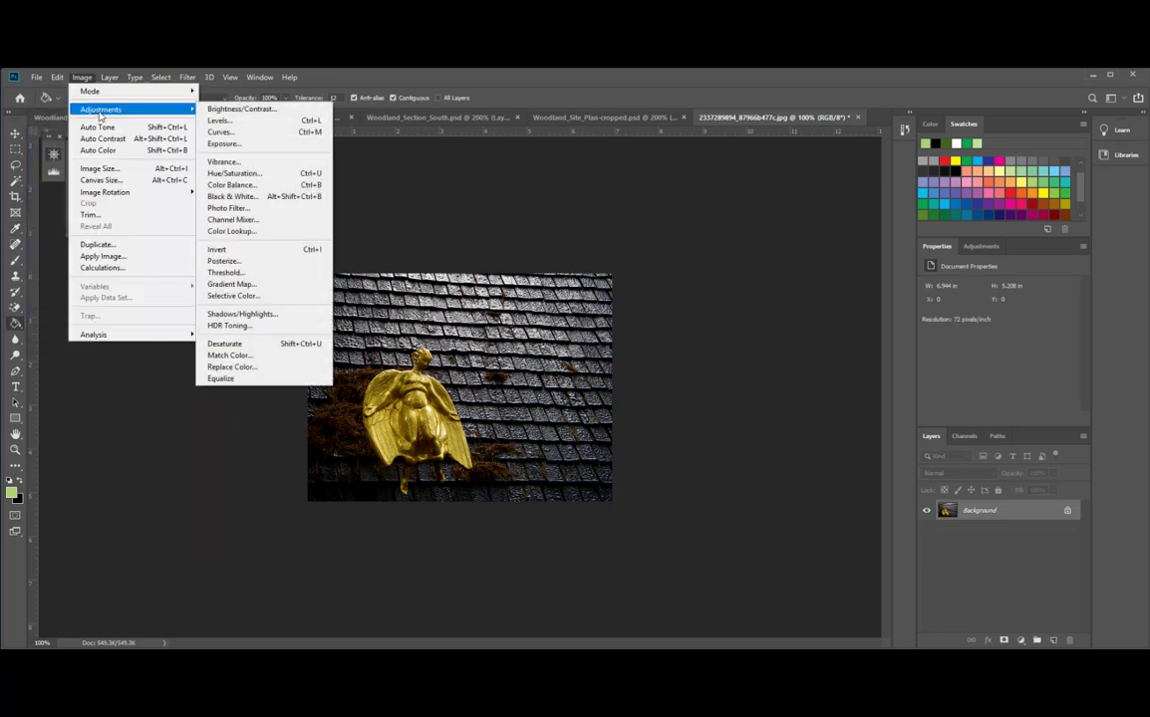
{"action": "left_click", "coordinate": [240, 109]}
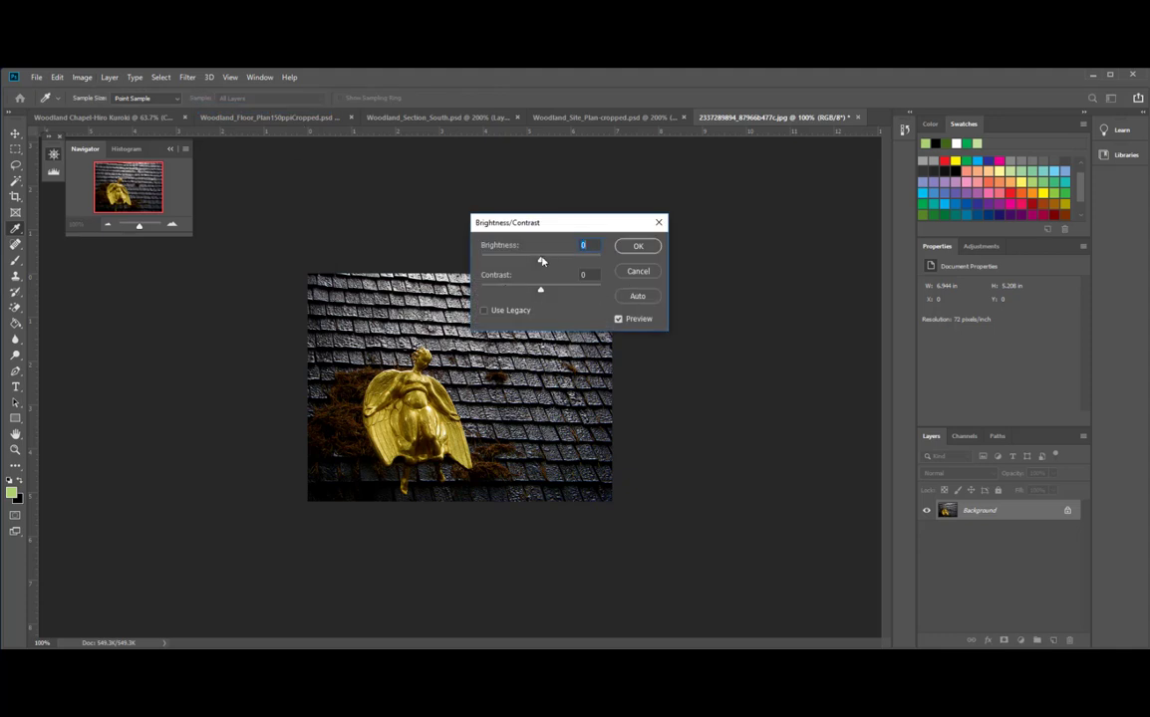
{"action": "left_click_drag", "start_coordinate": [540, 259], "coordinate": [483, 260]}
{"action": "left_click_drag", "start_coordinate": [540, 289], "coordinate": [480, 290]}
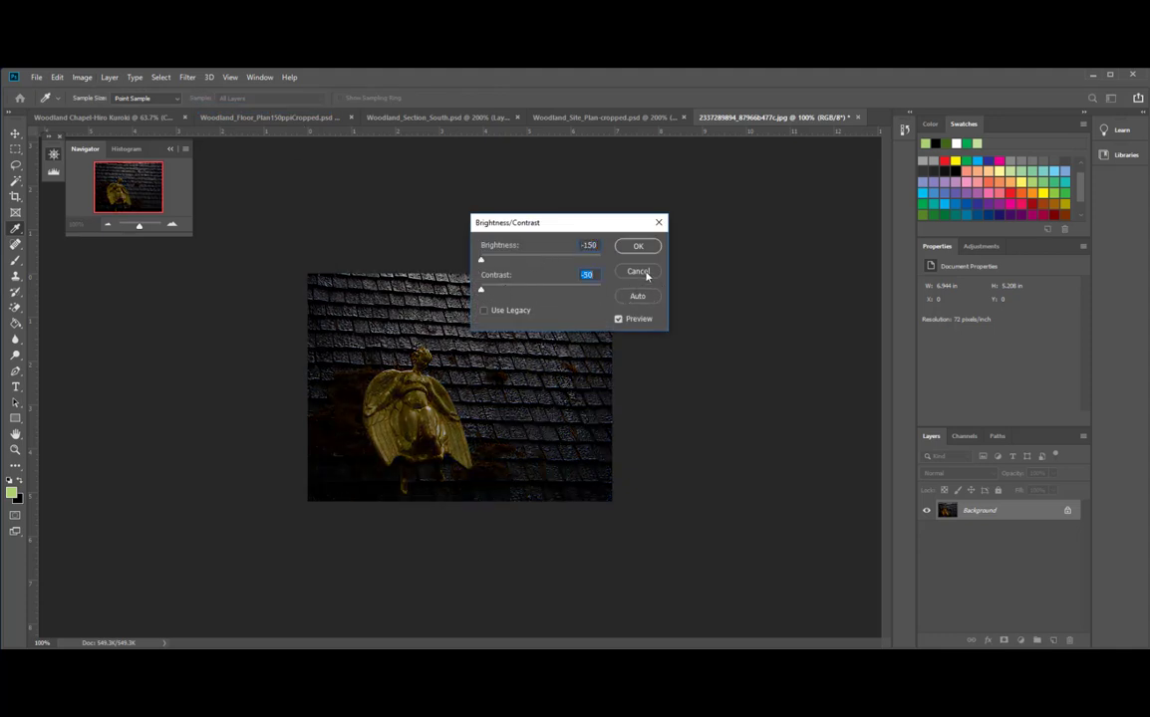
{"action": "left_click", "coordinate": [638, 272]}
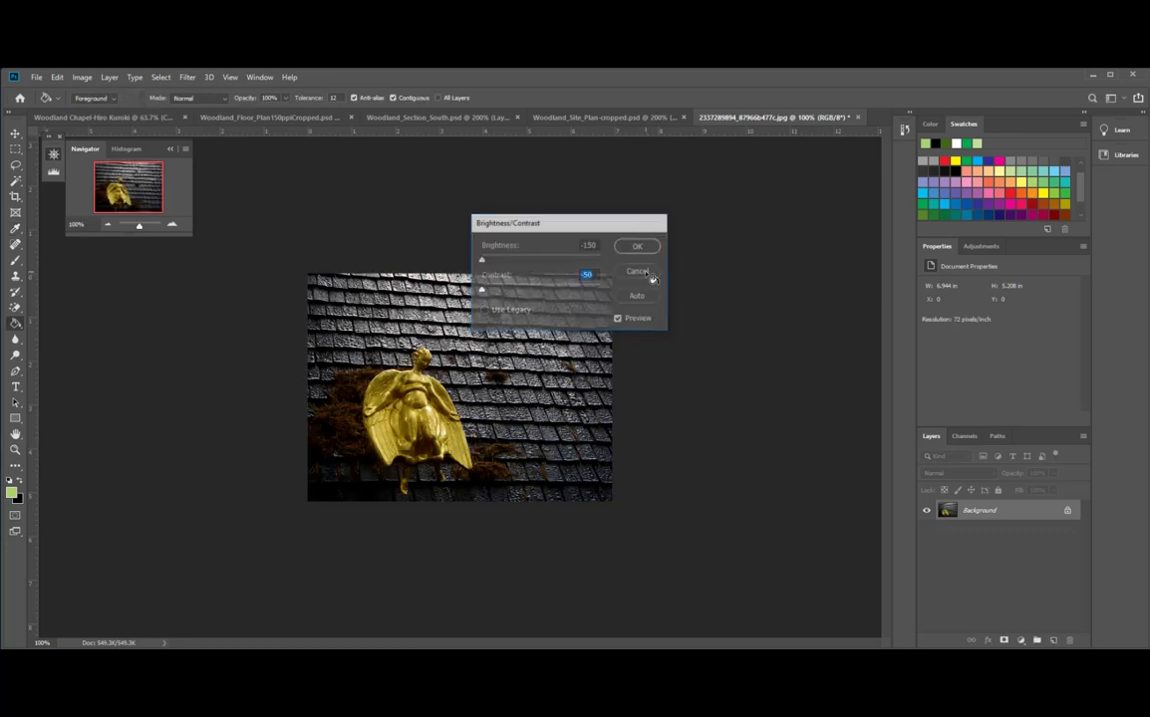
{"action": "key", "text": "g"}
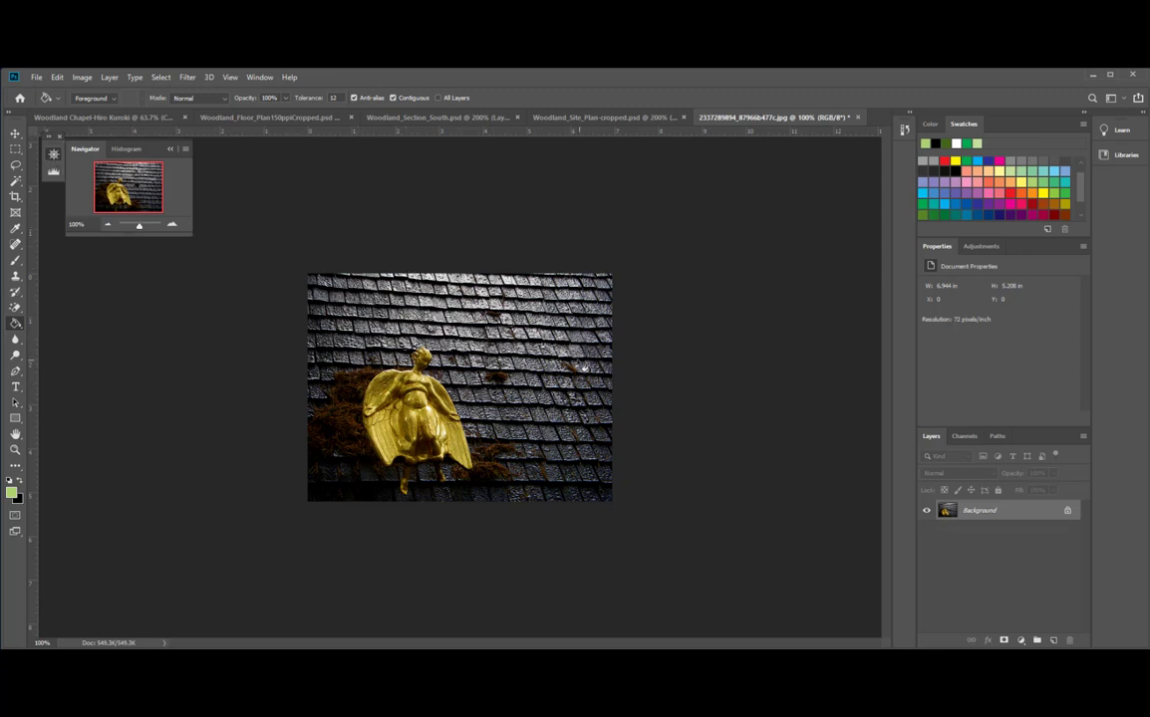
In Image Size, change the resolution to 150 pixels/inch without resampling.
{"action": "left_click", "coordinate": [15, 132]}
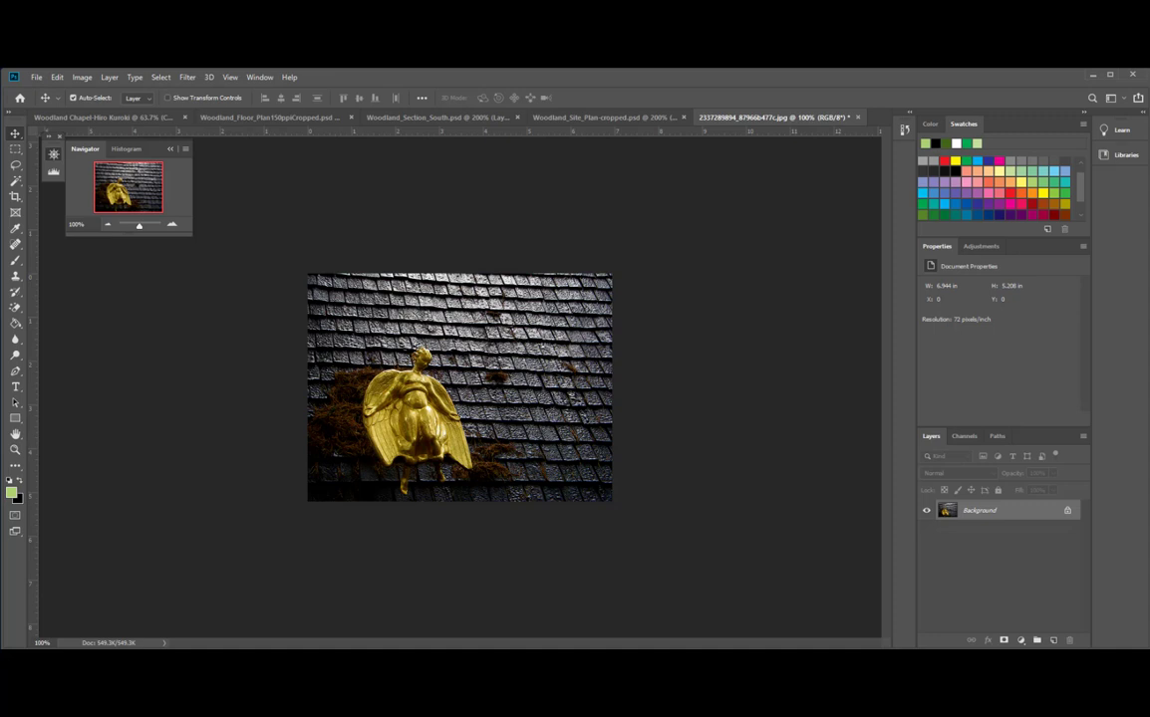
{"action": "left_click", "coordinate": [82, 77]}
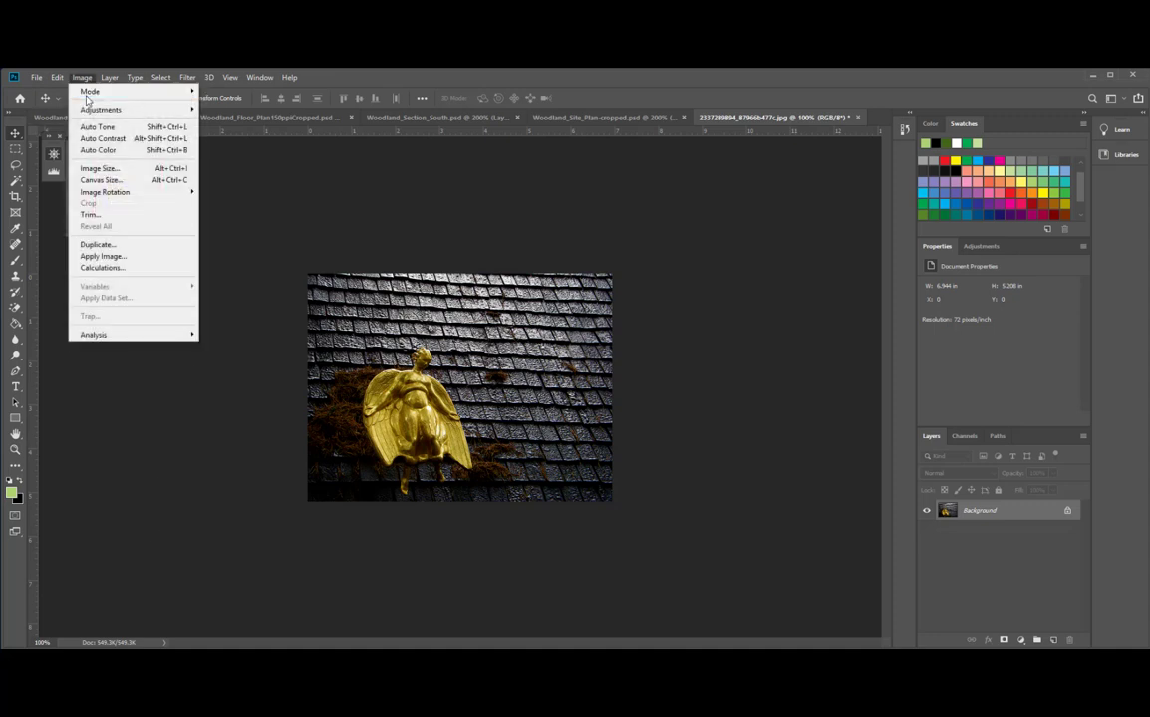
{"action": "left_click", "coordinate": [96, 168]}
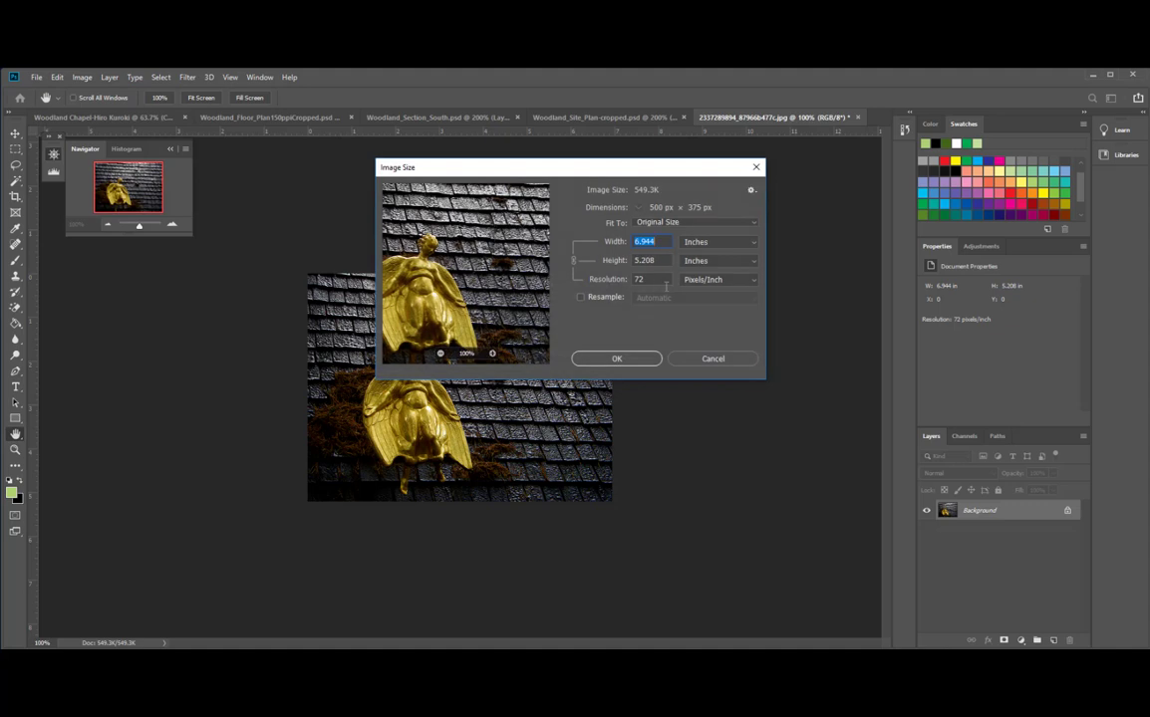
{"action": "left_click", "coordinate": [609, 283]}
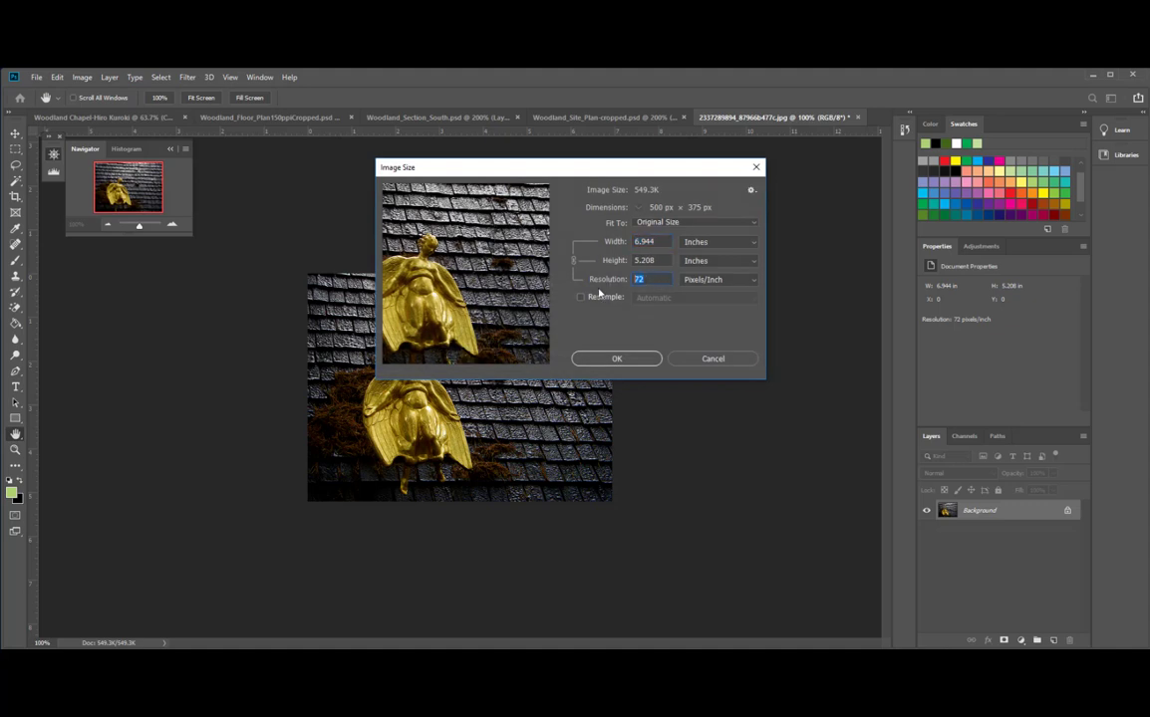
{"action": "type", "text": "15"}
{"action": "type", "text": "0"}
{"action": "left_click", "coordinate": [626, 356]}
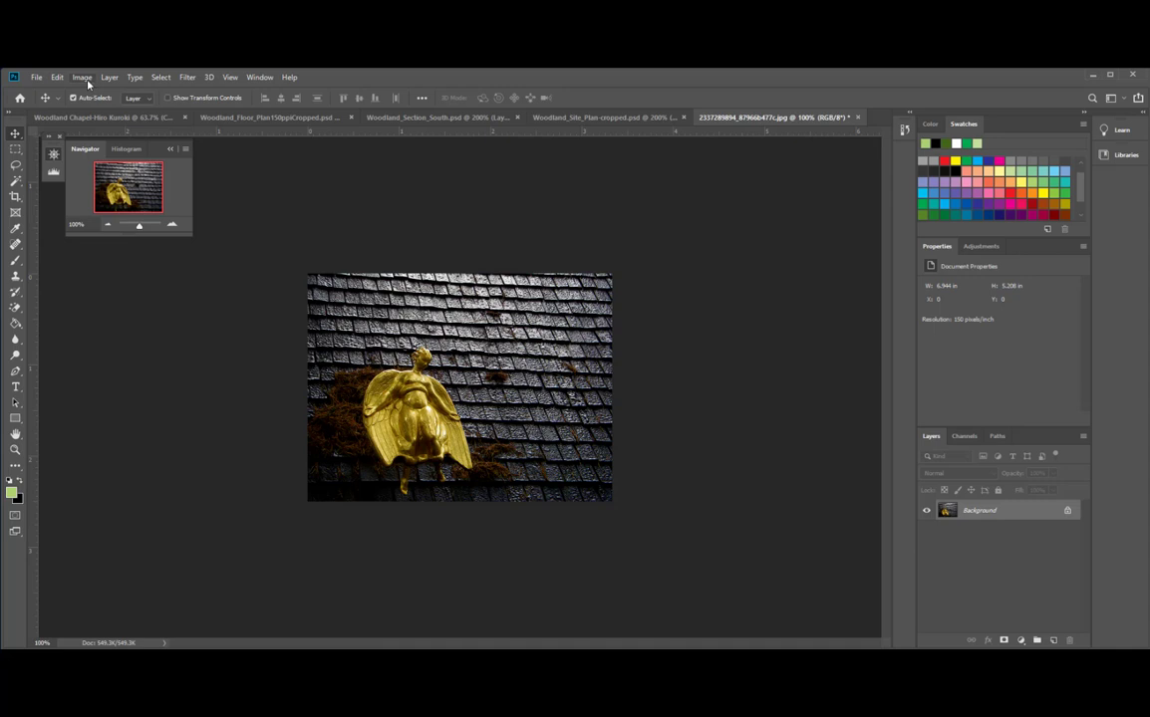
Pick the white swatch in the Swatches panel as the foreground colour.
{"action": "left_click", "coordinate": [956, 143]}
{"action": "left_click", "coordinate": [84, 78]}
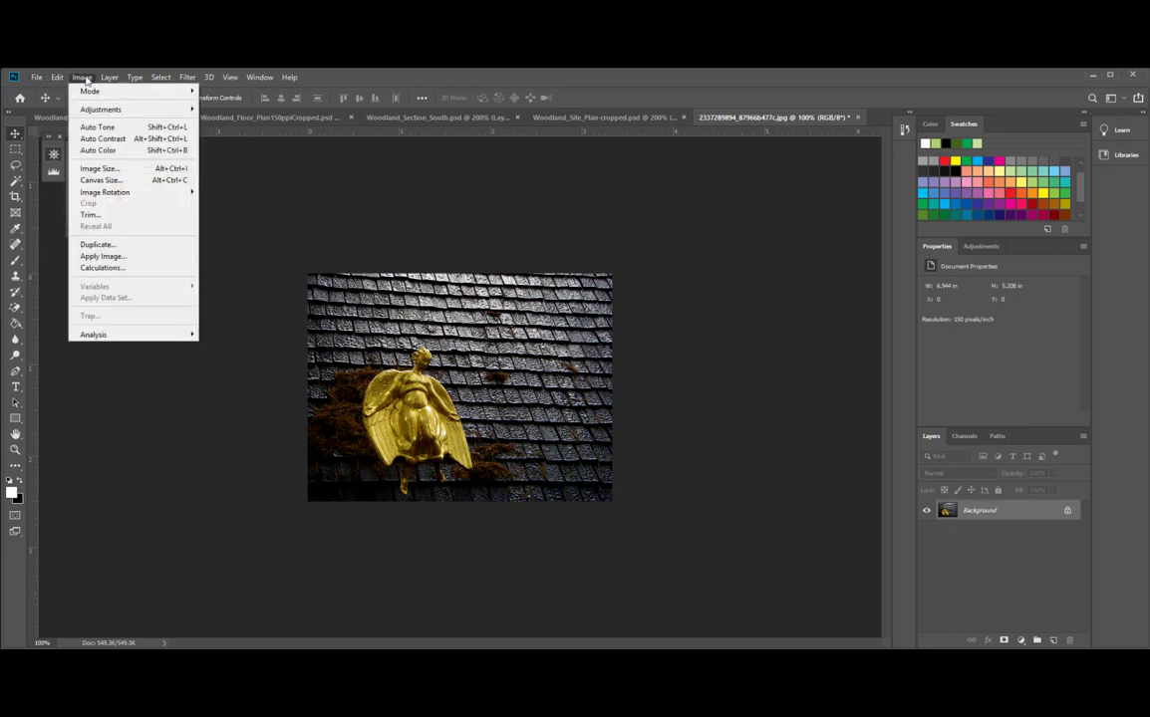
In Canvas Size, enter a width of 8 and a height of 3.5 inches.
{"action": "left_click", "coordinate": [93, 181]}
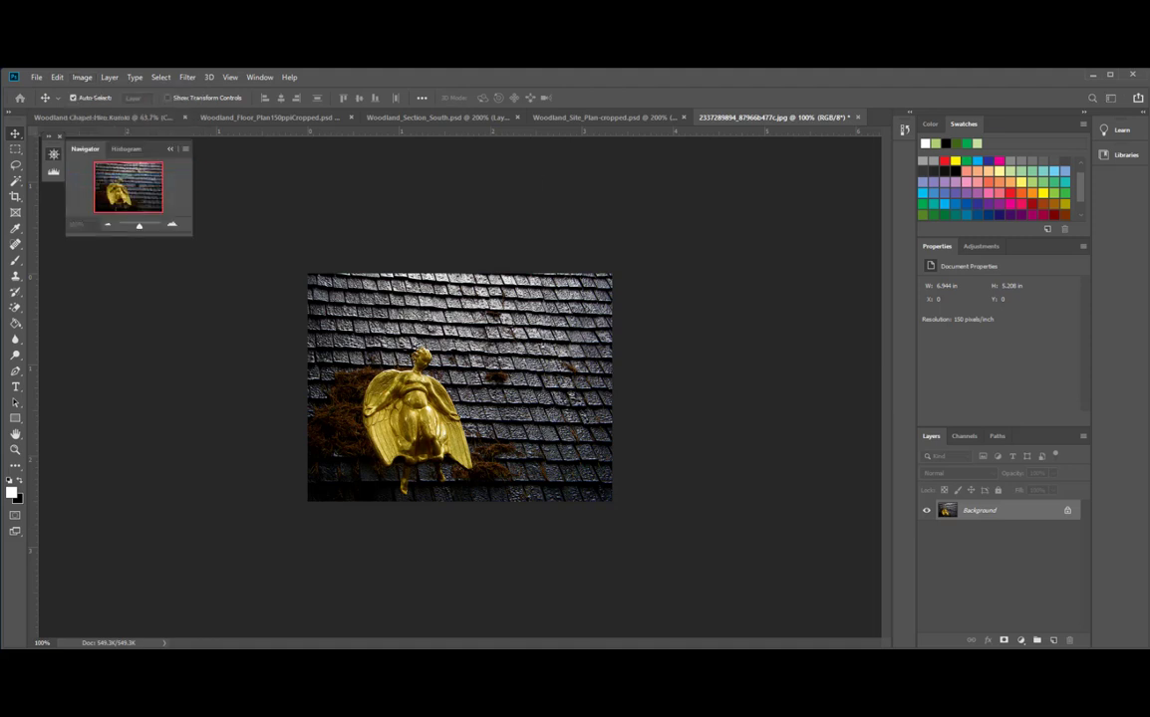
{"action": "key", "text": "ctrl+alt+c"}
{"action": "left_click_drag", "start_coordinate": [904, 159], "coordinate": [802, 146]}
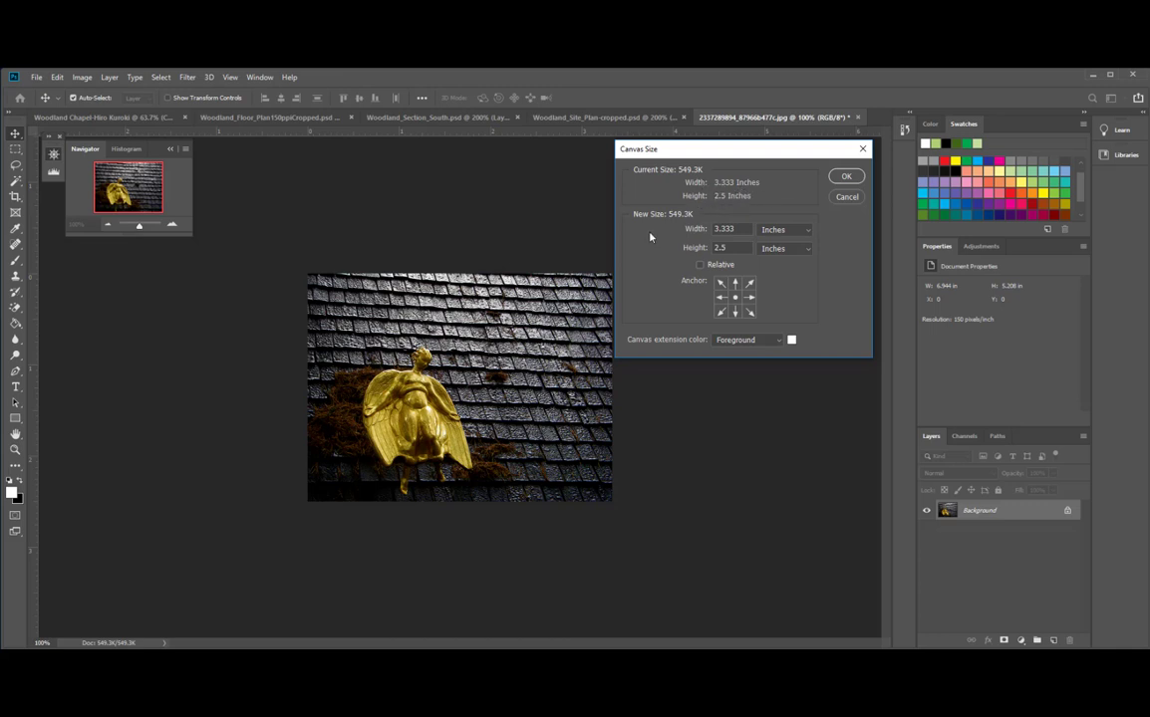
{"action": "double_click", "coordinate": [737, 229]}
{"action": "type", "text": "8"}
{"action": "double_click", "coordinate": [734, 247]}
{"action": "type", "text": "3"}
Anchor the photo bottom-left, fill the extension with the white foreground, and apply.
{"action": "left_click", "coordinate": [721, 311]}
{"action": "left_click", "coordinate": [781, 343]}
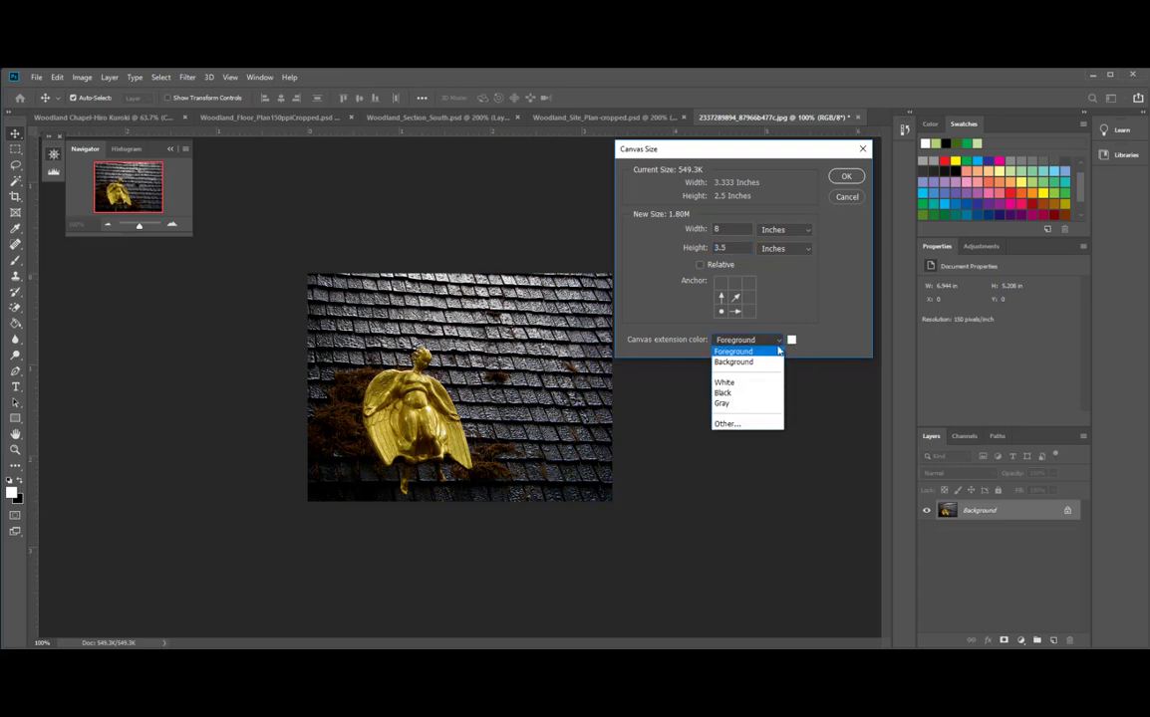
{"action": "left_click", "coordinate": [742, 361]}
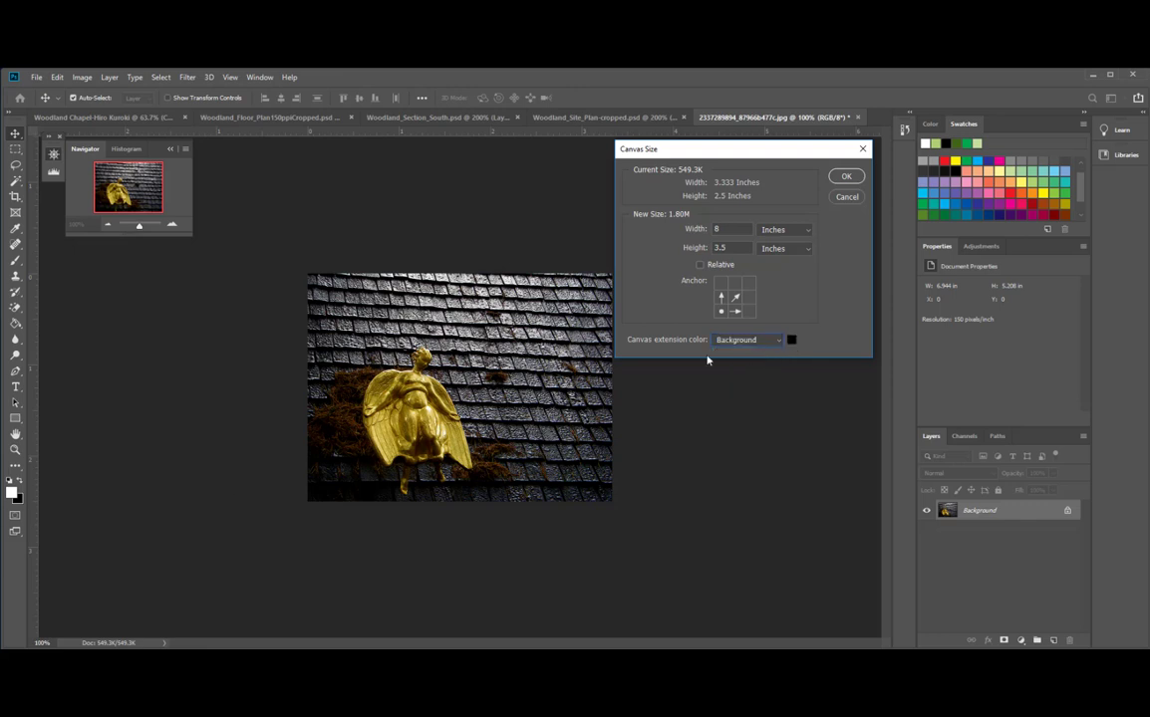
{"action": "left_click", "coordinate": [781, 342]}
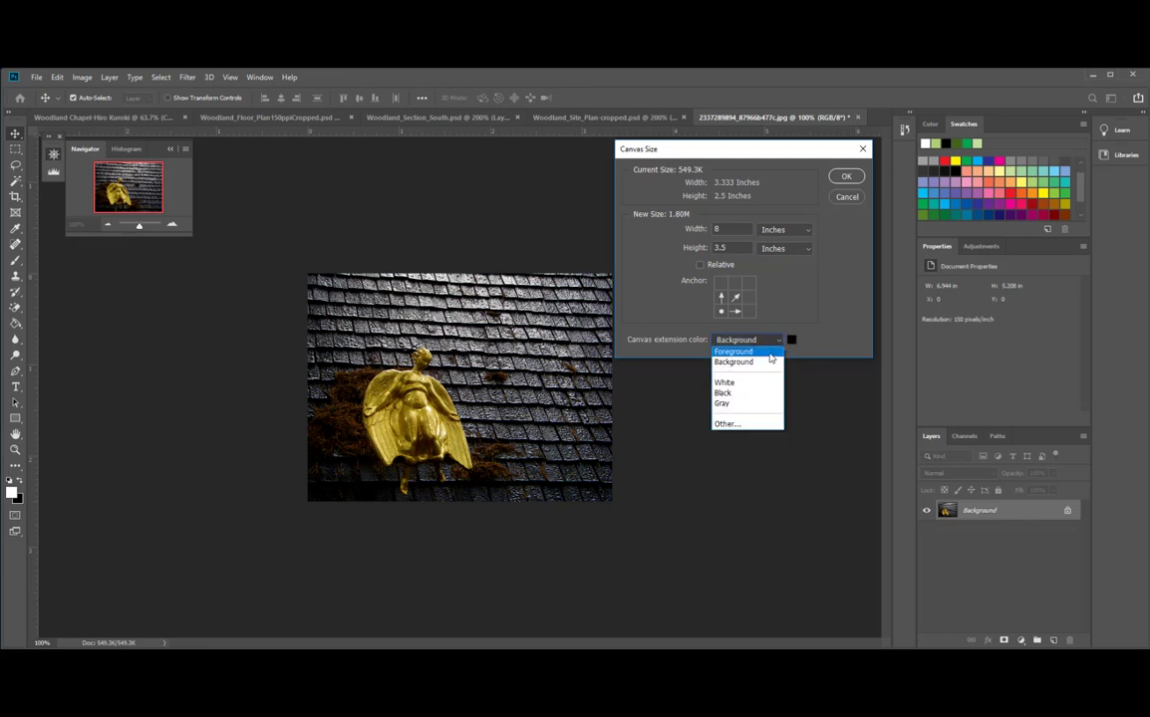
{"action": "left_click", "coordinate": [767, 353]}
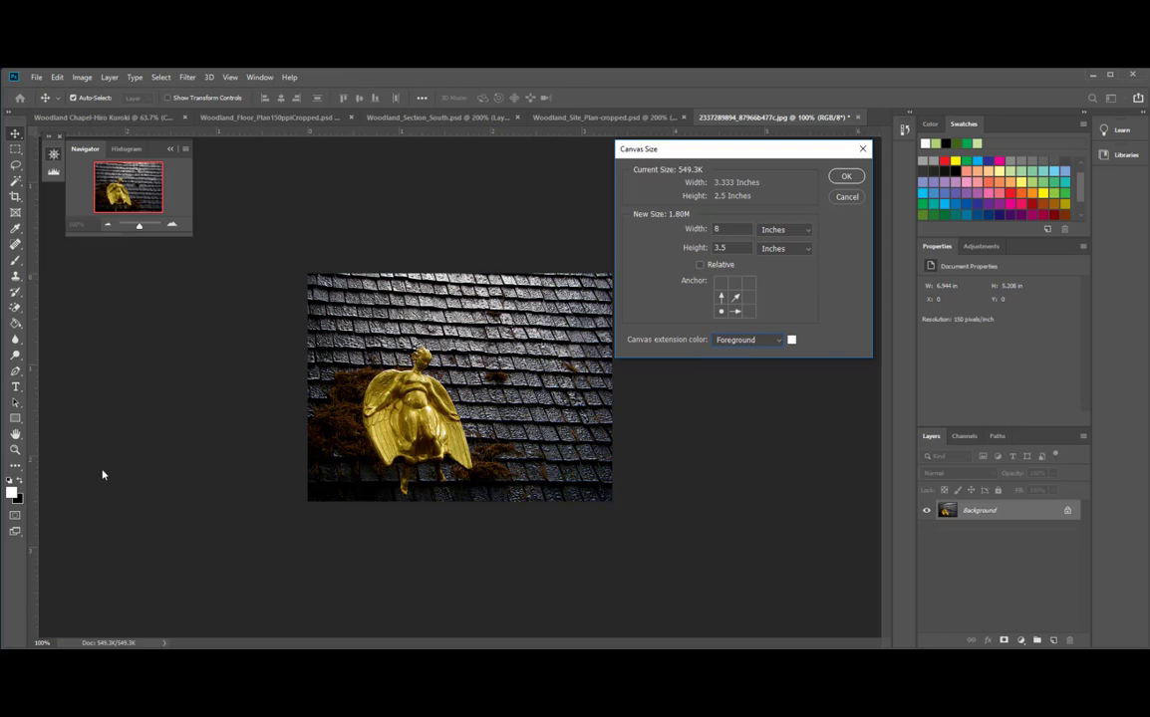
{"action": "left_click", "coordinate": [853, 178]}
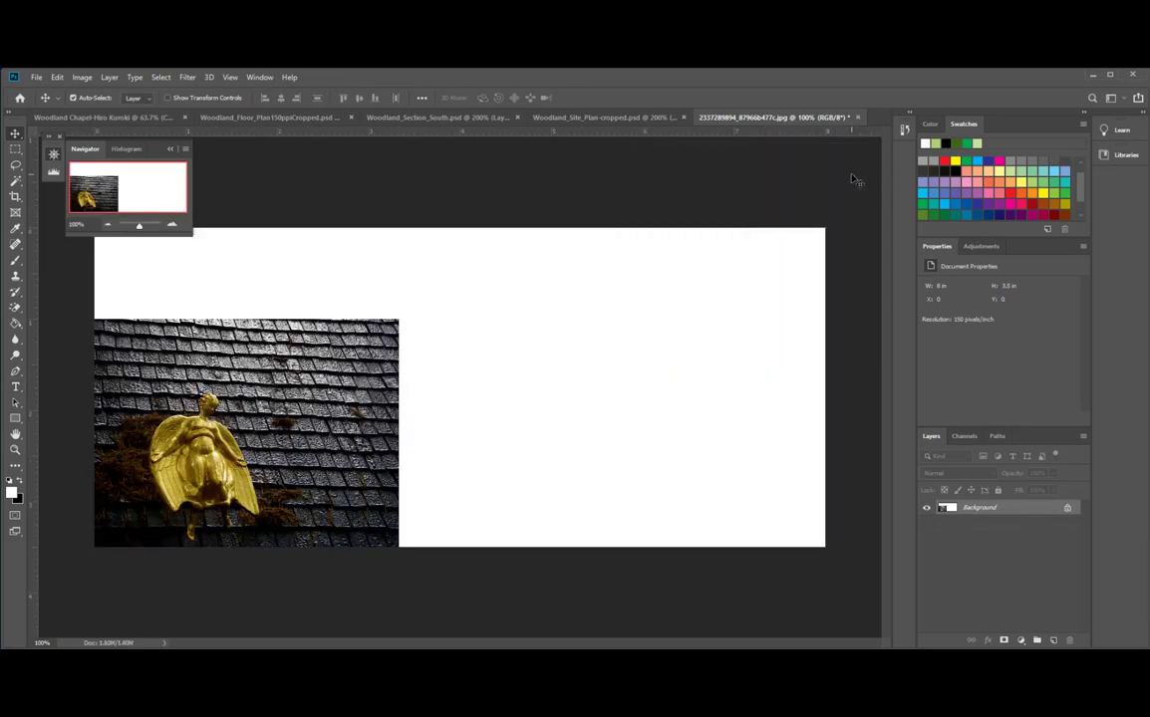